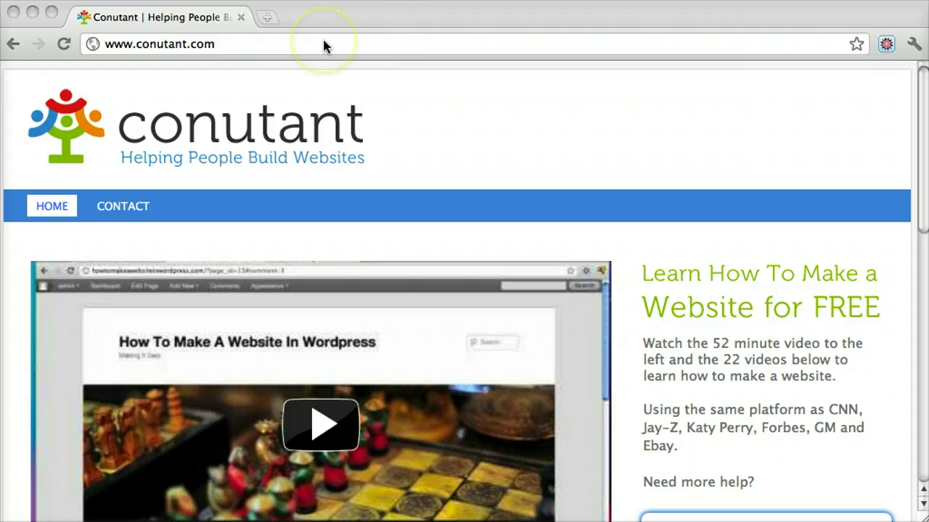
pyautogui.click(217, 44)
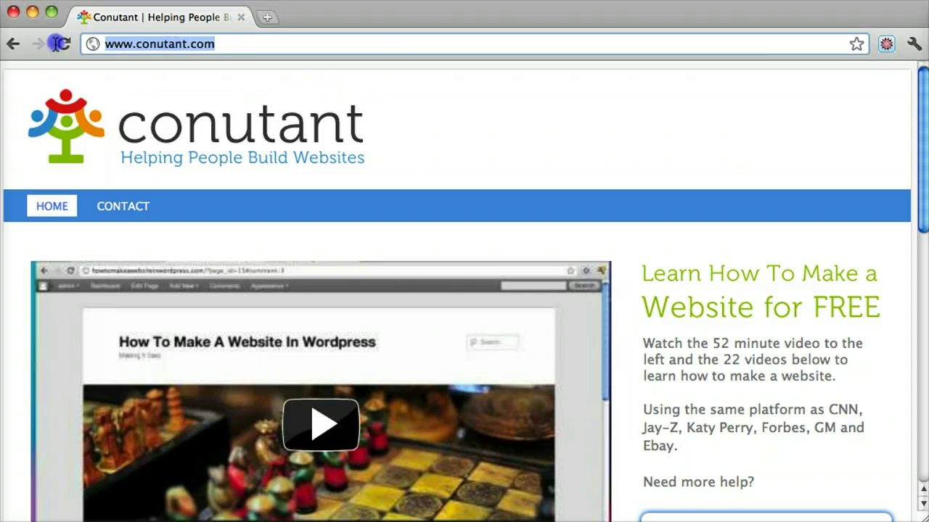
pyautogui.click(262, 51)
pyautogui.click(232, 45)
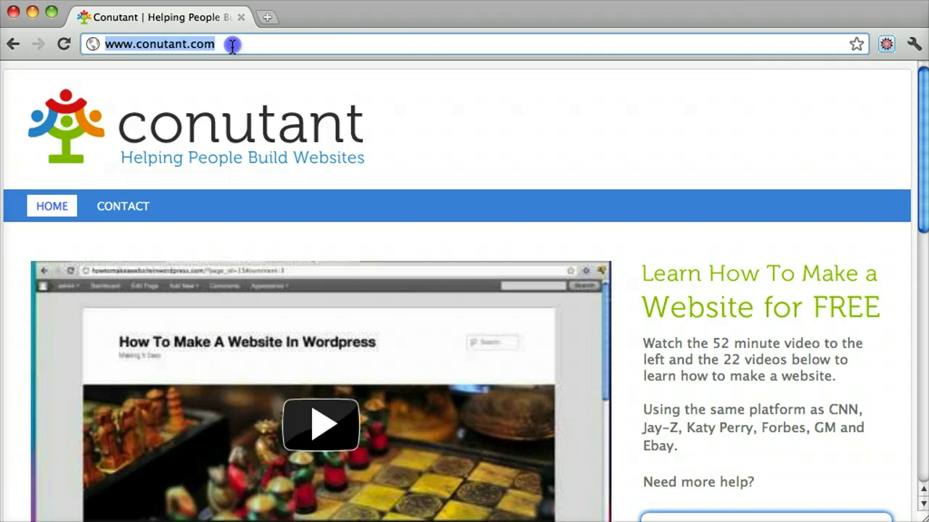
pyautogui.click(232, 45)
pyautogui.write('/wpa')
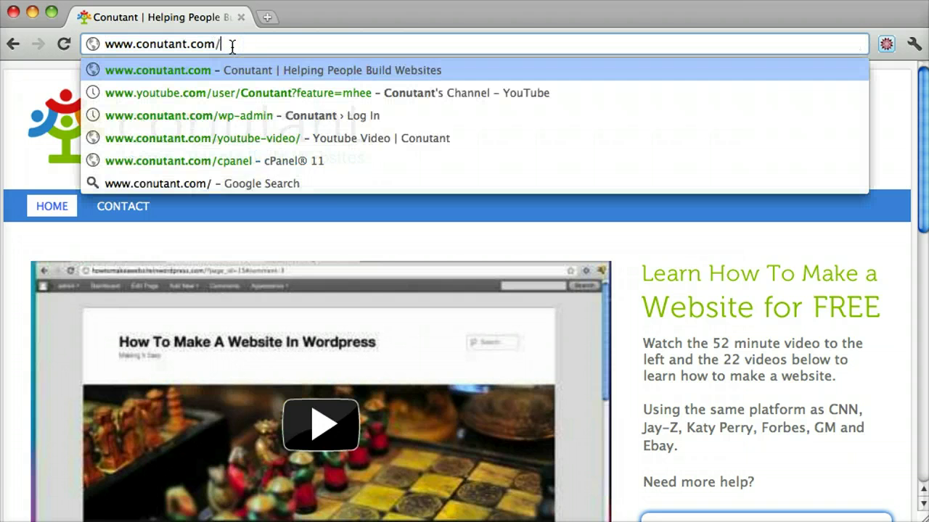
pyautogui.press('BackSpace')
pyautogui.press('BackSpace')
pyautogui.press('BackSpace')
pyautogui.write('cp')
pyautogui.press('Return')
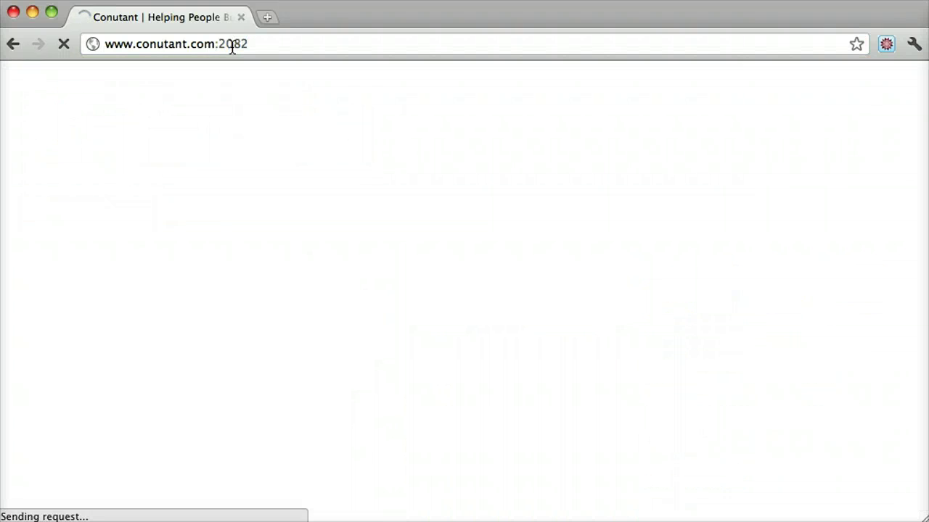
# - Log in to cPanel with the account username and the saved password
pyautogui.write('f8021')
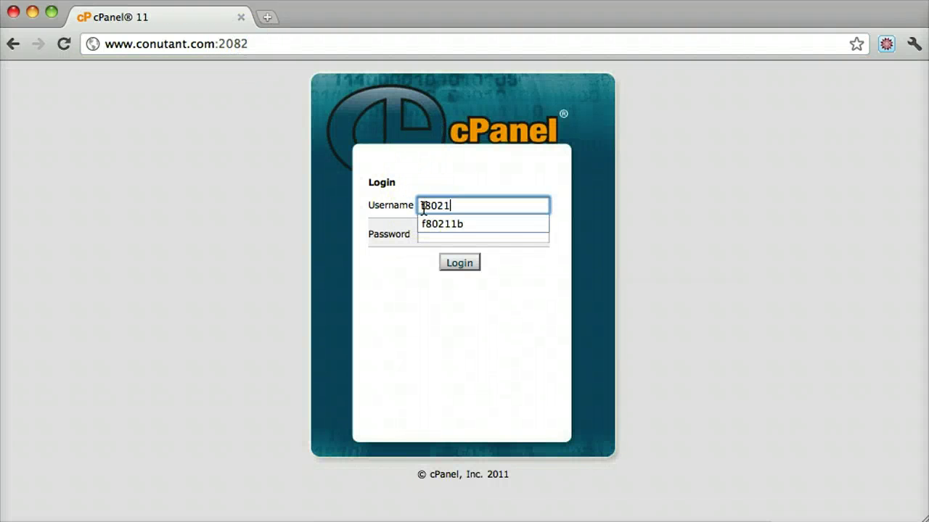
pyautogui.write('1b')
pyautogui.press('Tab')
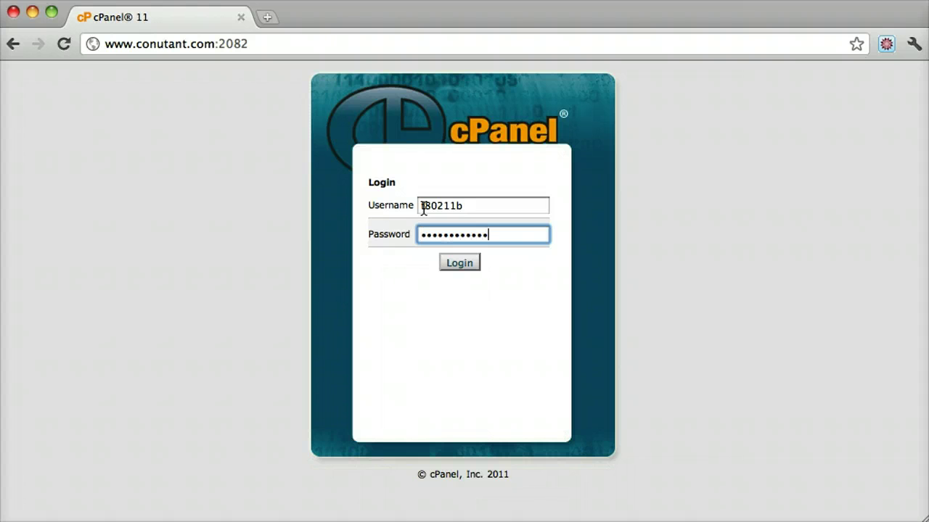
pyautogui.press('Return')
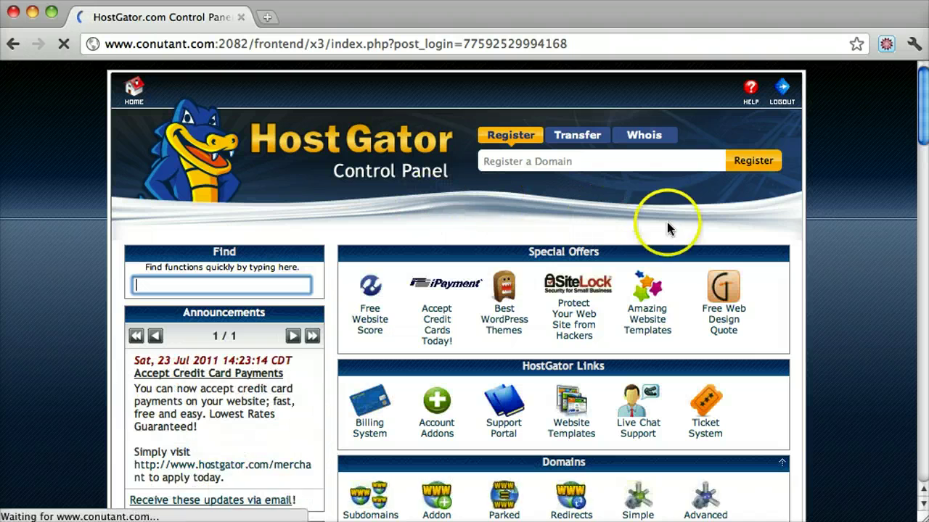
# - Scroll down to the Files section and open the Backups page
pyautogui.scroll(-3, 664, 257)
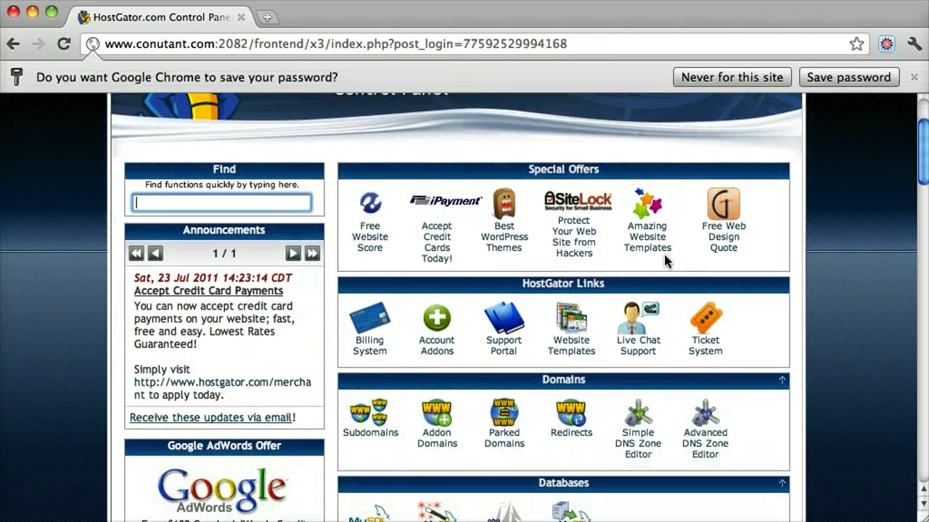
pyautogui.scroll(-4, 663, 252)
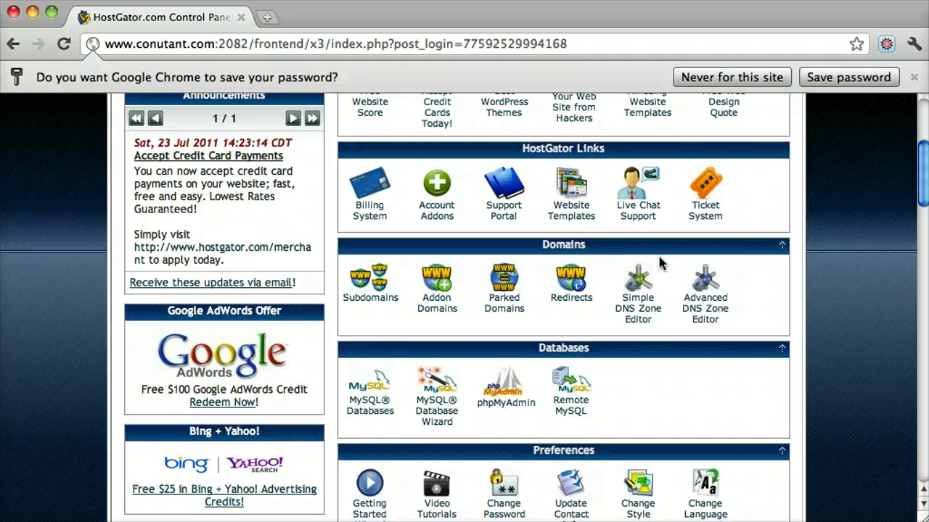
pyautogui.scroll(-8, 659, 263)
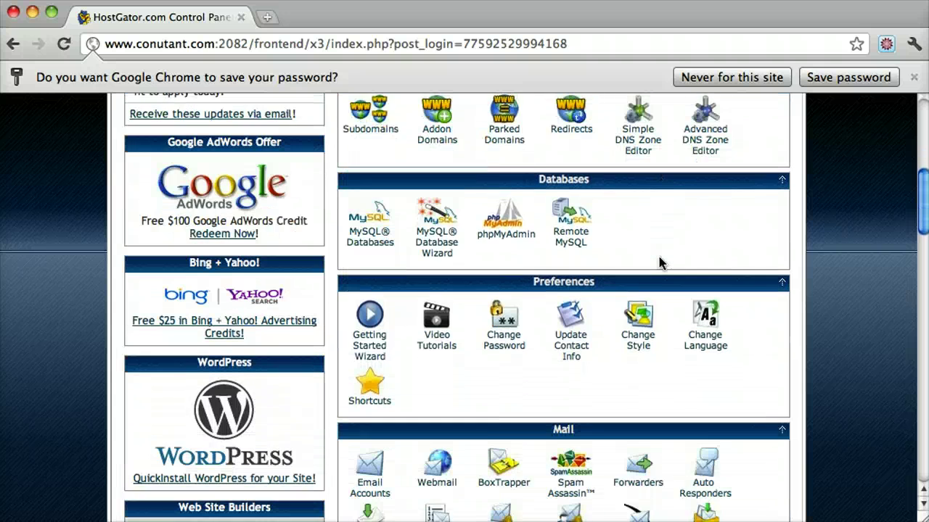
pyautogui.scroll(-6, 659, 264)
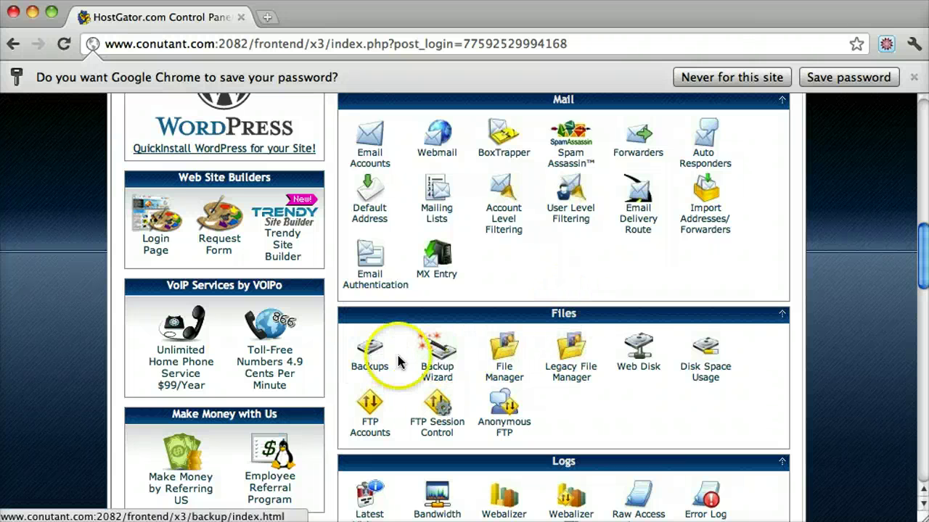
pyautogui.click(367, 355)
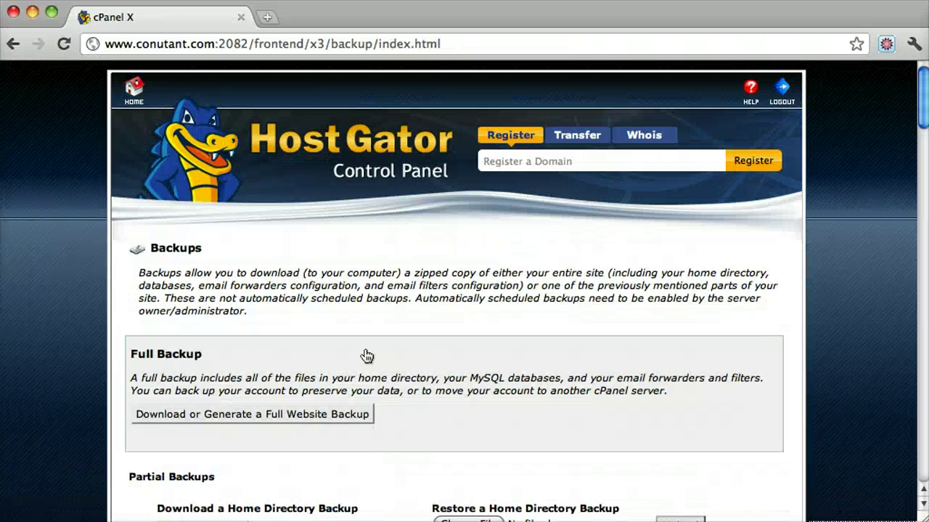
# - Generate a full website backup to the Home Directory, keeping the email notification
pyautogui.scroll(-3, 367, 355)
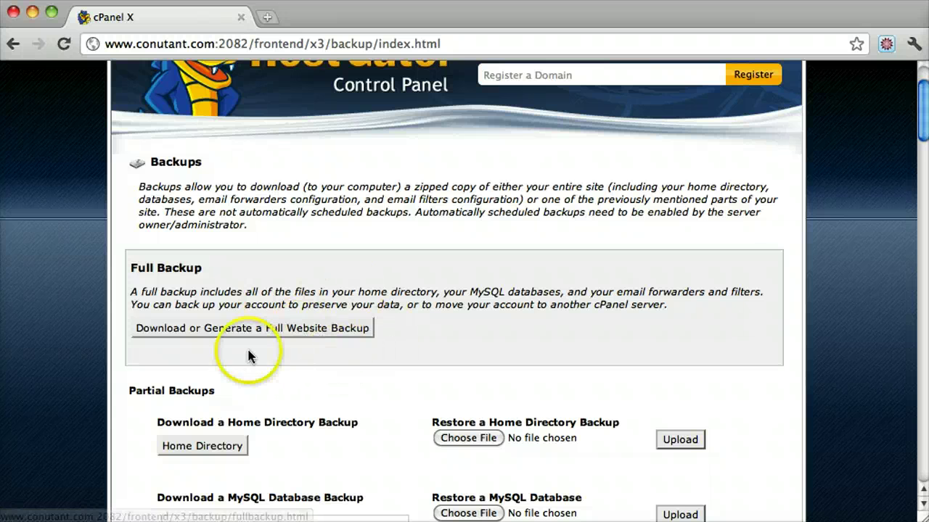
pyautogui.click(293, 328)
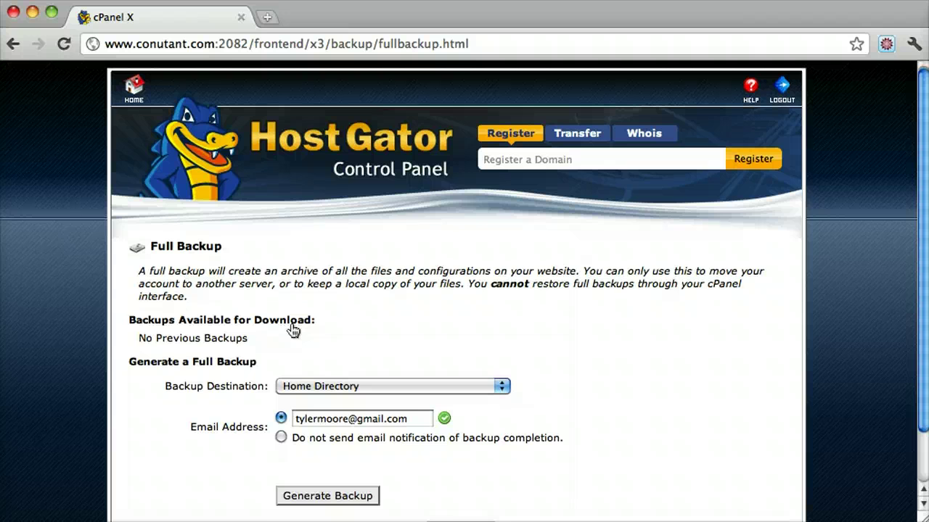
pyautogui.scroll(-2, 293, 331)
pyautogui.moveTo(418, 380); pyautogui.dragTo(290, 378)
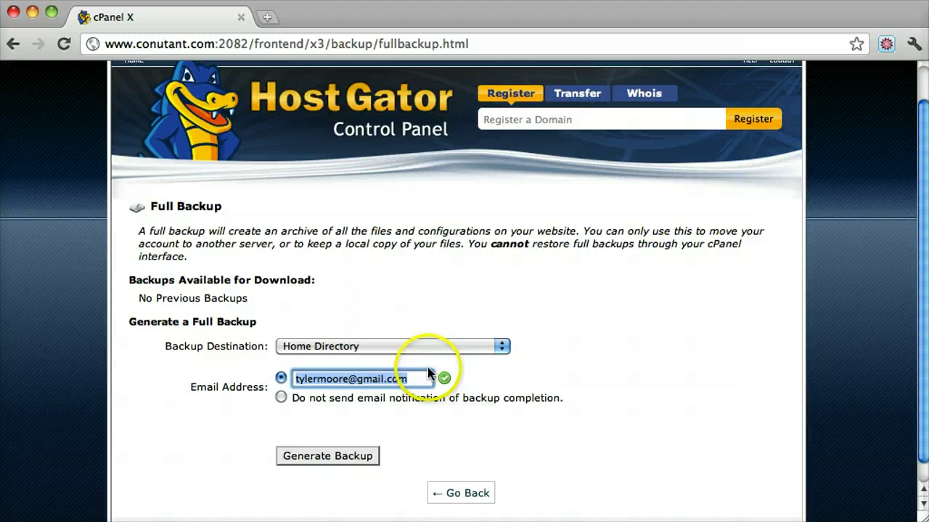
pyautogui.click(499, 346)
pyautogui.click(499, 347)
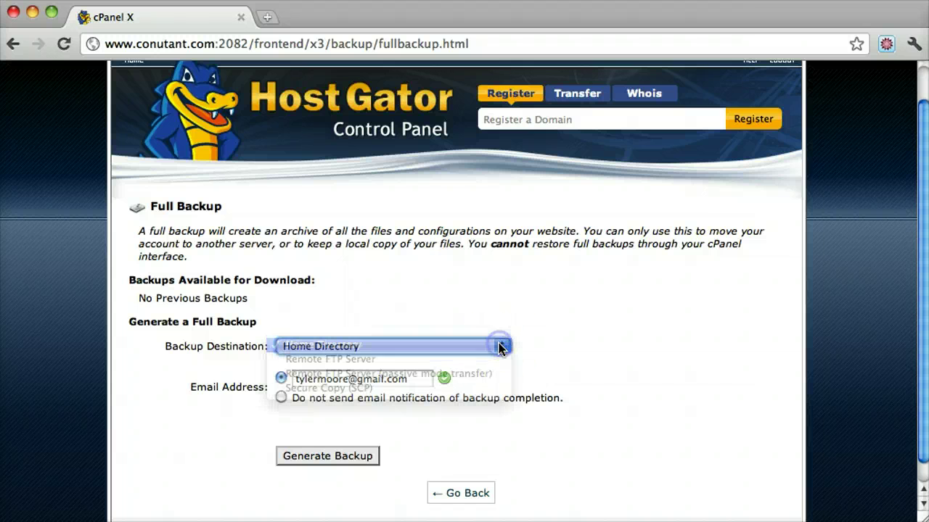
pyautogui.click(339, 458)
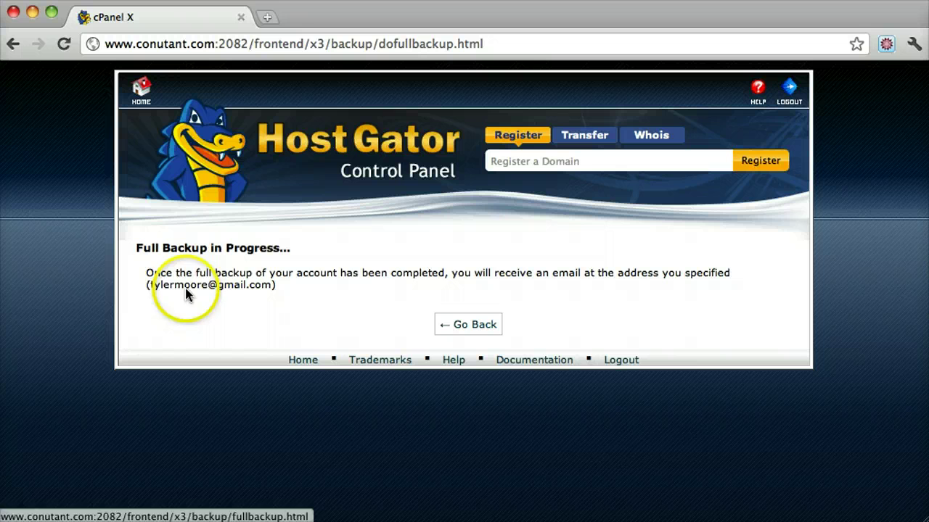
# - Check the completion-email note, then go back to the Full Backup page showing the in-progress archive
pyautogui.moveTo(161, 272); pyautogui.dragTo(470, 274)
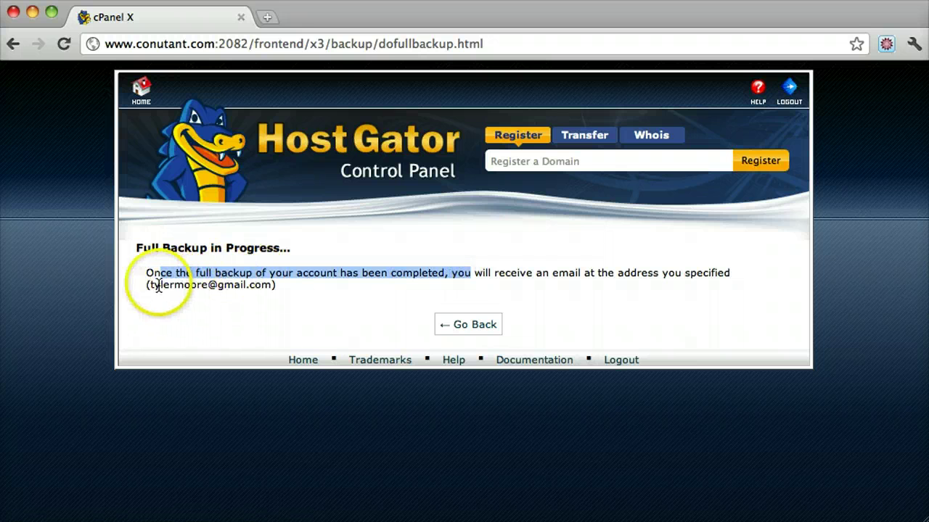
pyautogui.moveTo(149, 285); pyautogui.dragTo(259, 285)
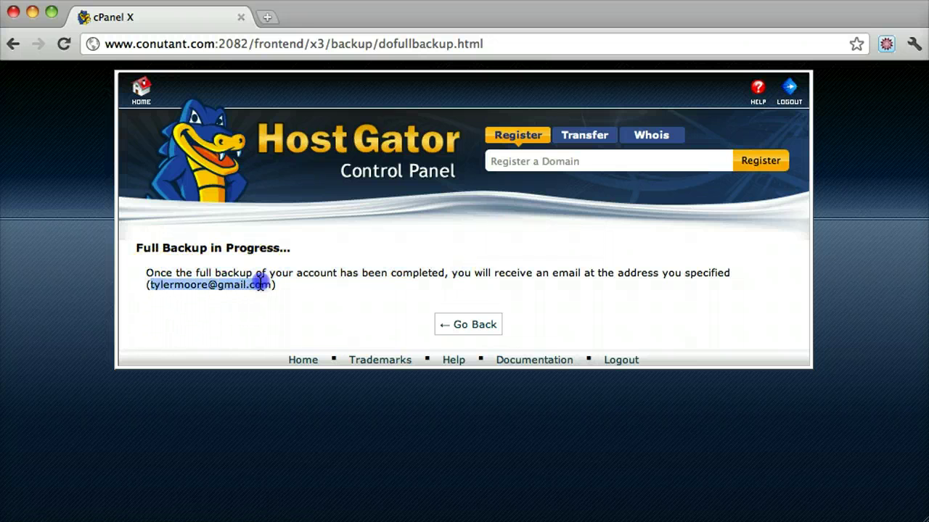
pyautogui.click(260, 285)
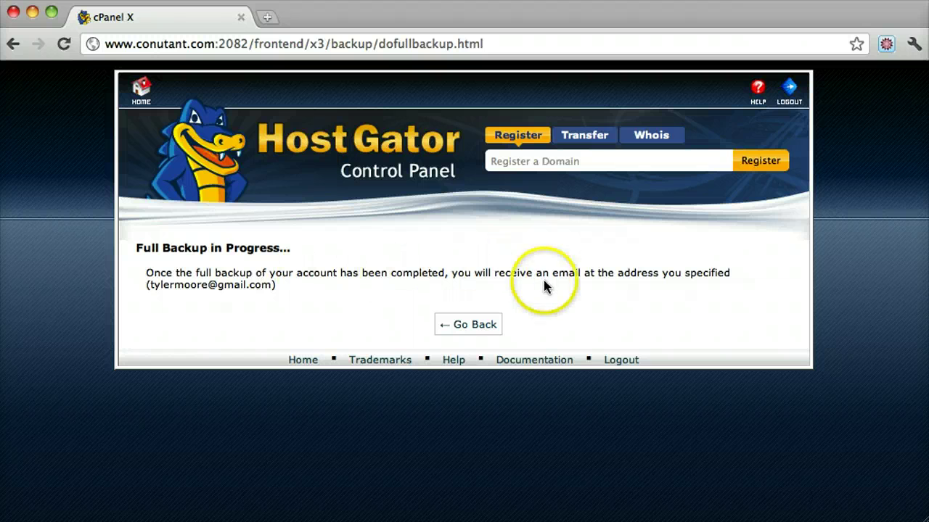
pyautogui.click(473, 331)
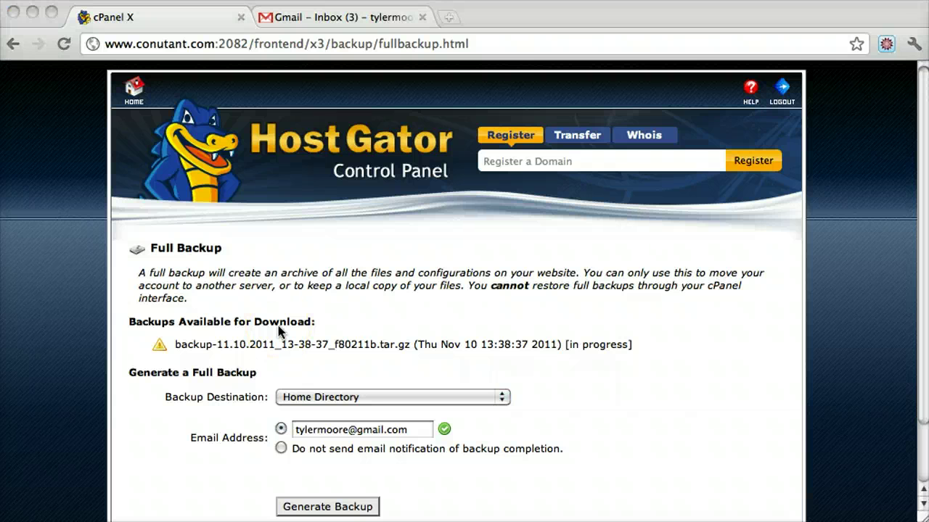
# - Open the Full Backup Complete email in the Gmail inbox
pyautogui.click(350, 20)
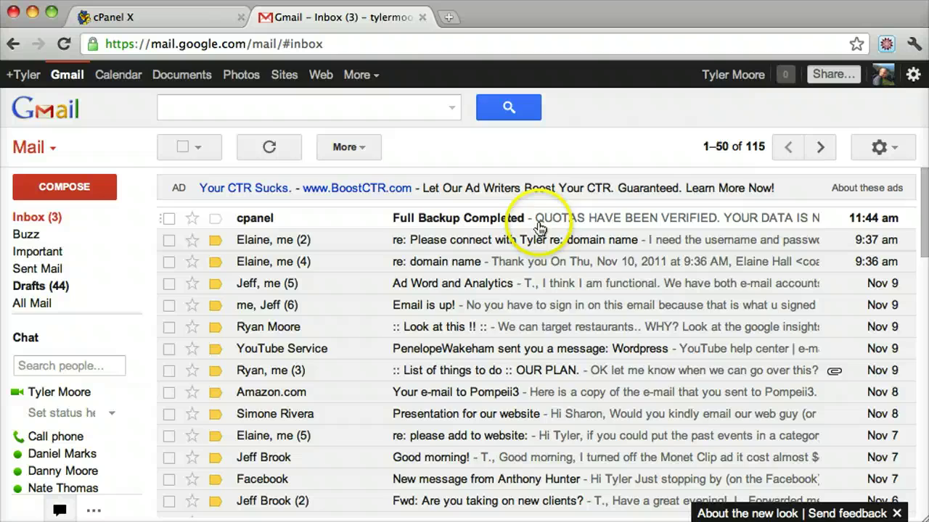
pyautogui.click(457, 227)
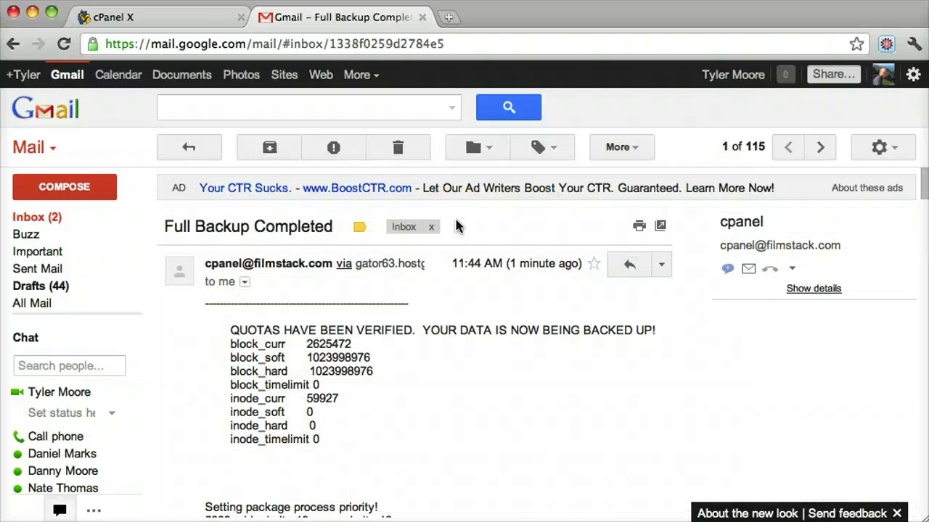
pyautogui.scroll(-5, 541, 297)
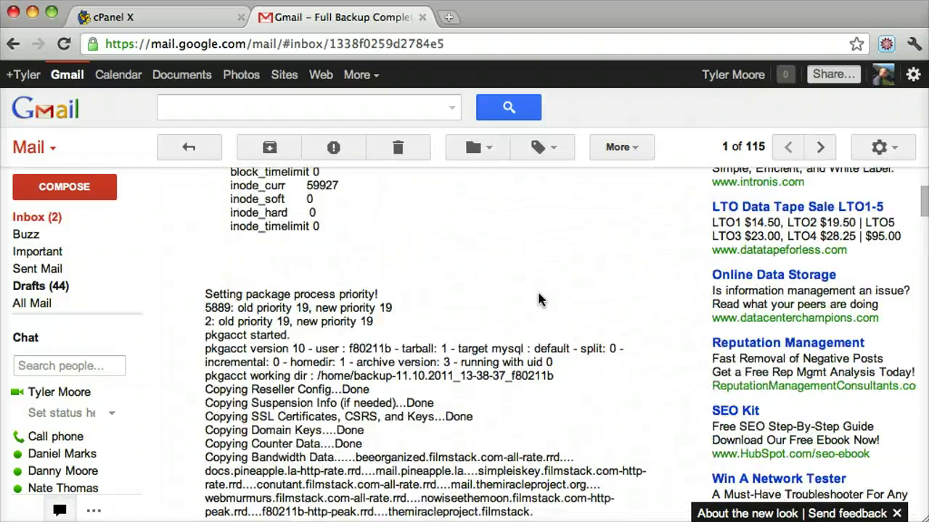
pyautogui.scroll(-20, 540, 299)
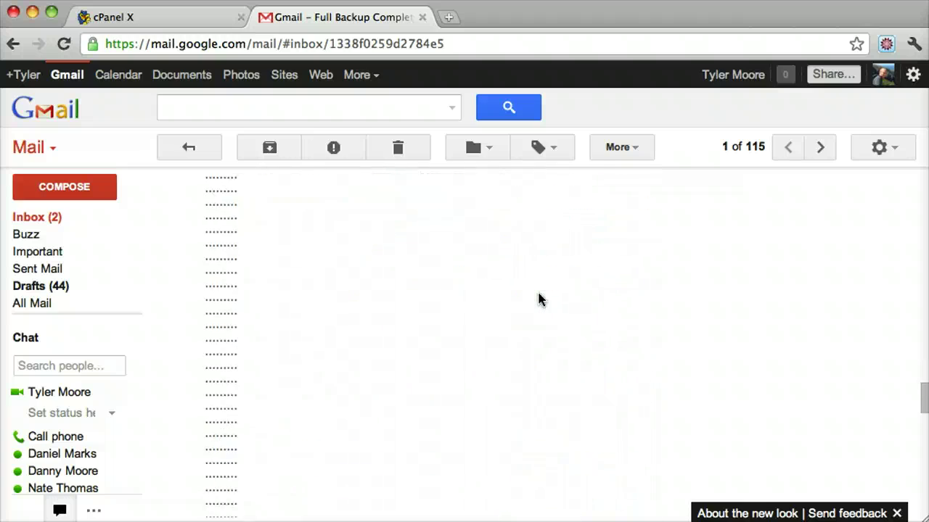
pyautogui.scroll(10, 541, 298)
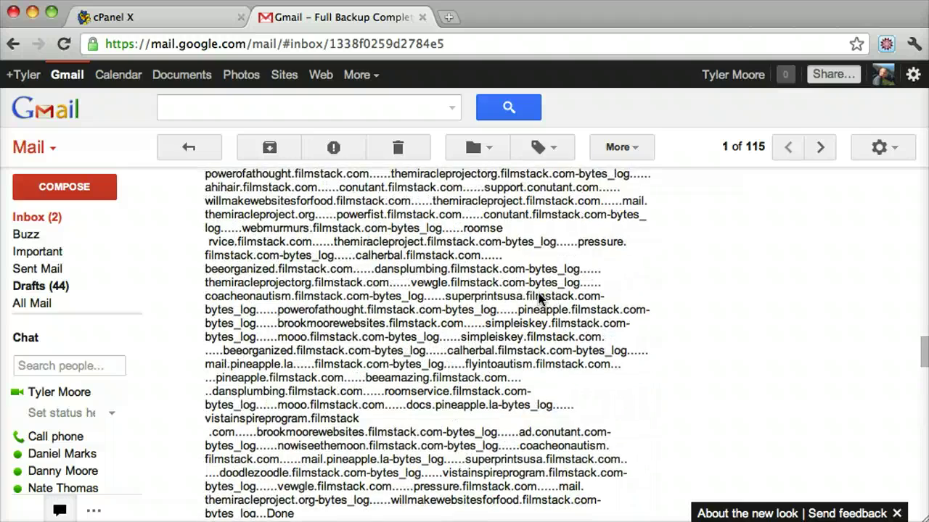
pyautogui.scroll(-20, 539, 299)
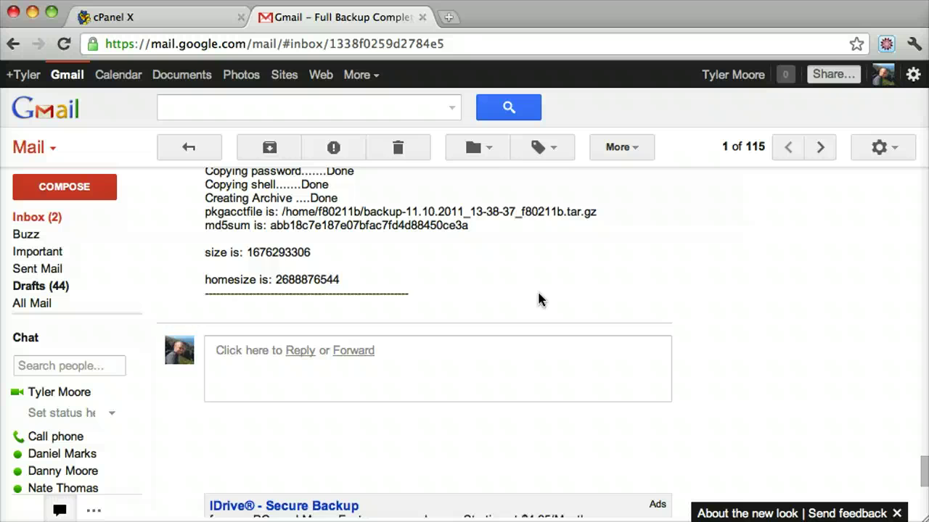
pyautogui.scroll(-2, 539, 299)
pyautogui.scroll(5, 539, 299)
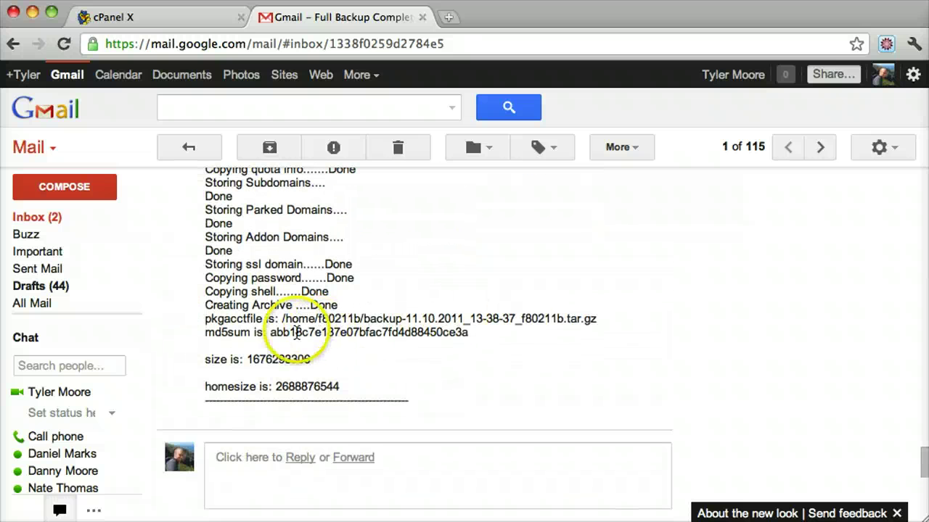
# - Highlight the pkgacctfile path line to note where backup-11.10.2011_13-38-37_f80211b.tar.gz is stored
pyautogui.moveTo(282, 319); pyautogui.dragTo(570, 336)
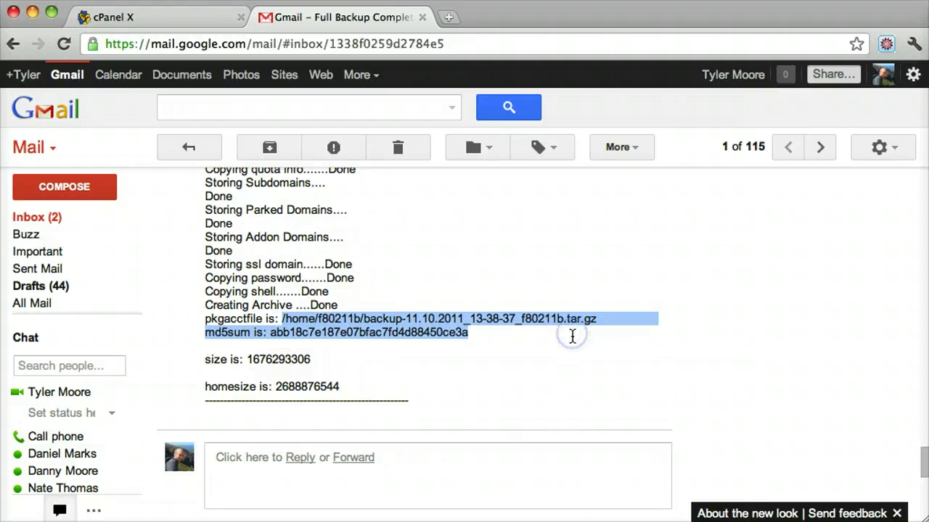
pyautogui.click(579, 320)
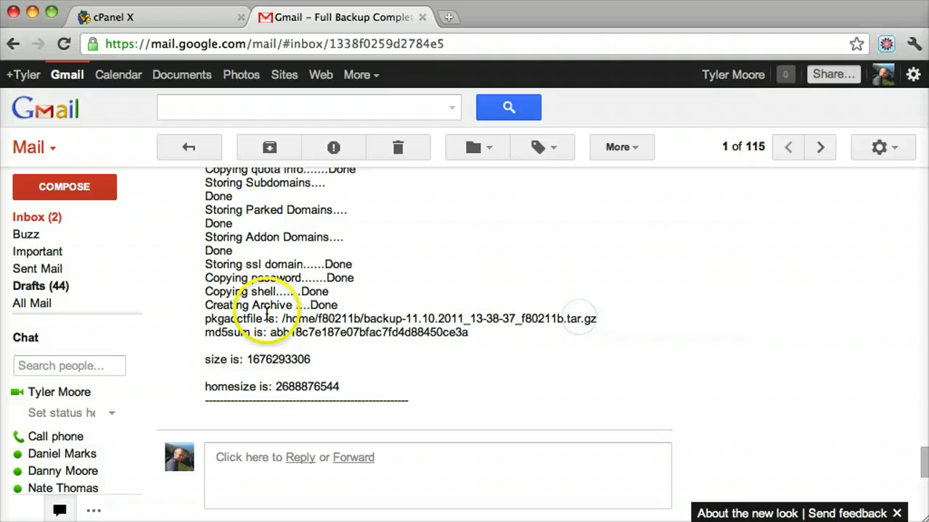
pyautogui.moveTo(282, 319); pyautogui.dragTo(597, 320)
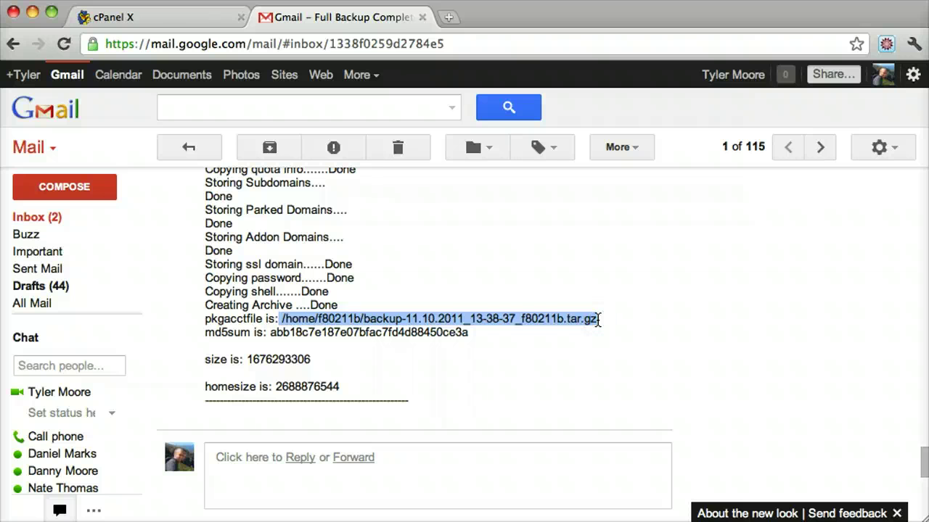
pyautogui.click(472, 321)
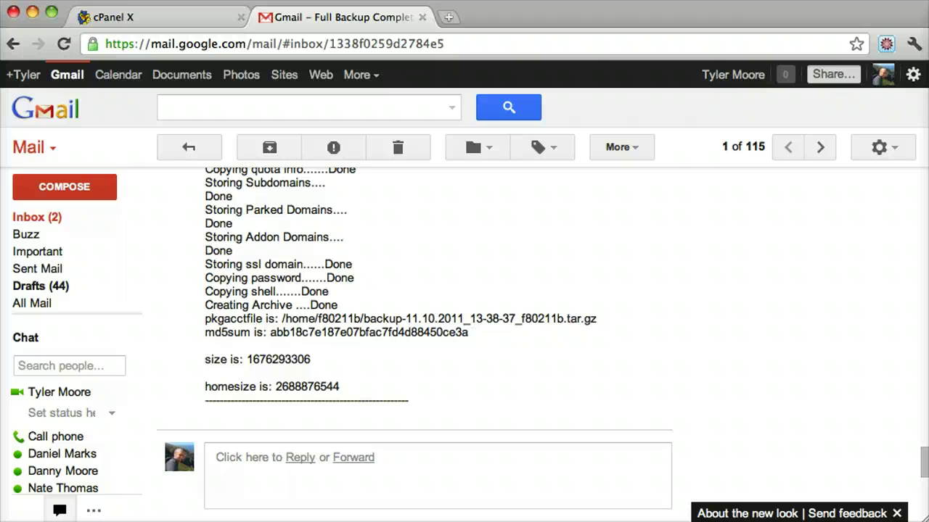
# - Switch to Cyberduck, shrink its Bookmarks window, and select a Baby Croc Main bookmark
pyautogui.press('super+Tab')
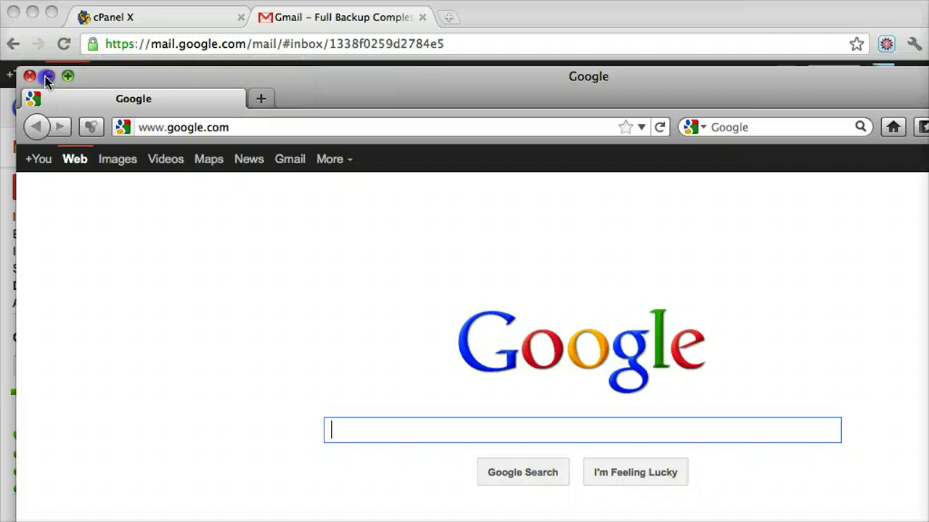
pyautogui.click(47, 76)
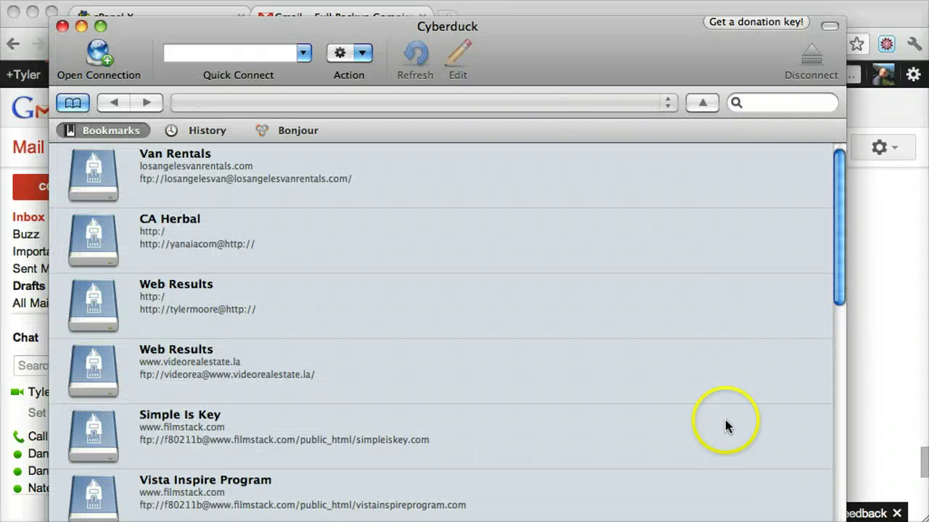
pyautogui.scroll(-2, 621, 357)
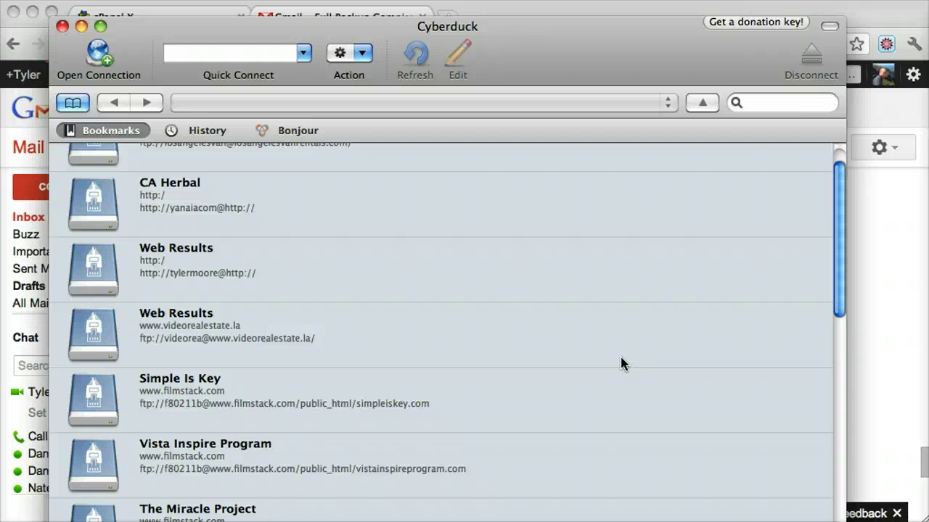
pyautogui.moveTo(843, 520); pyautogui.dragTo(816, 501)
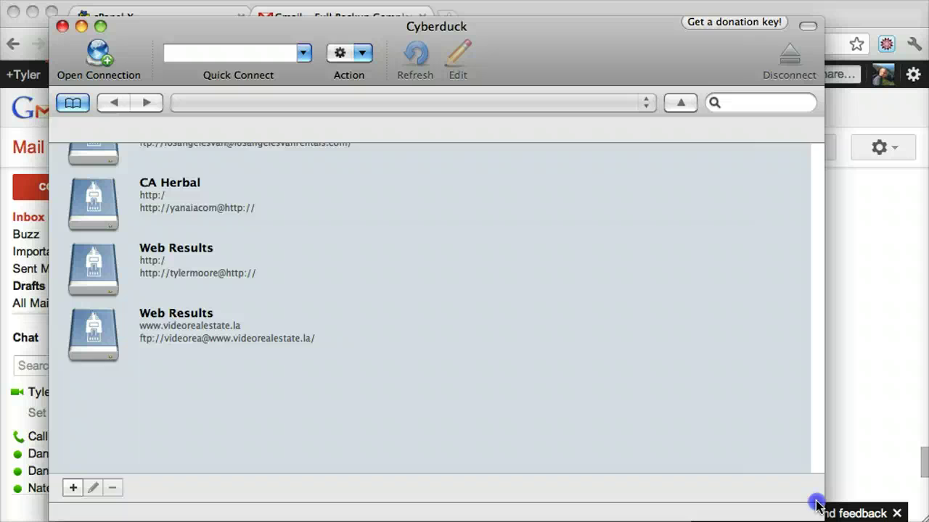
pyautogui.scroll(2, 477, 355)
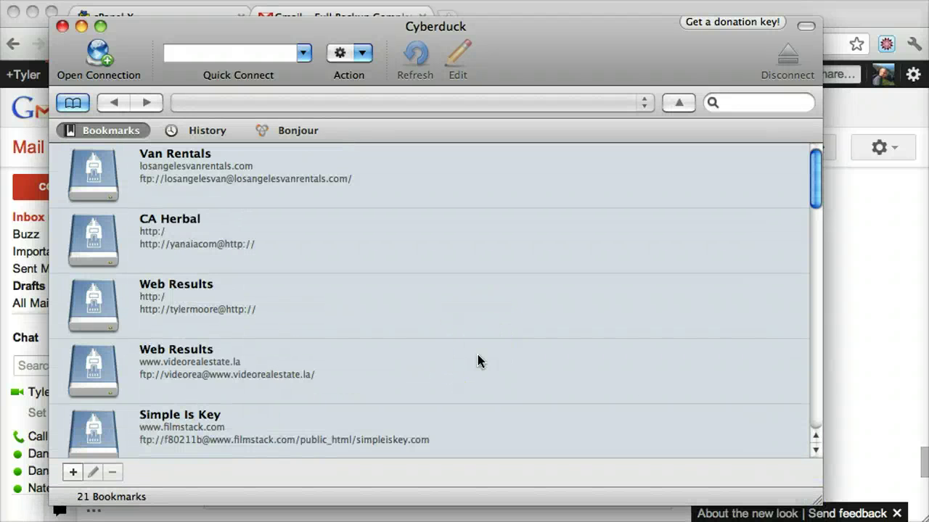
pyautogui.scroll(-8, 478, 360)
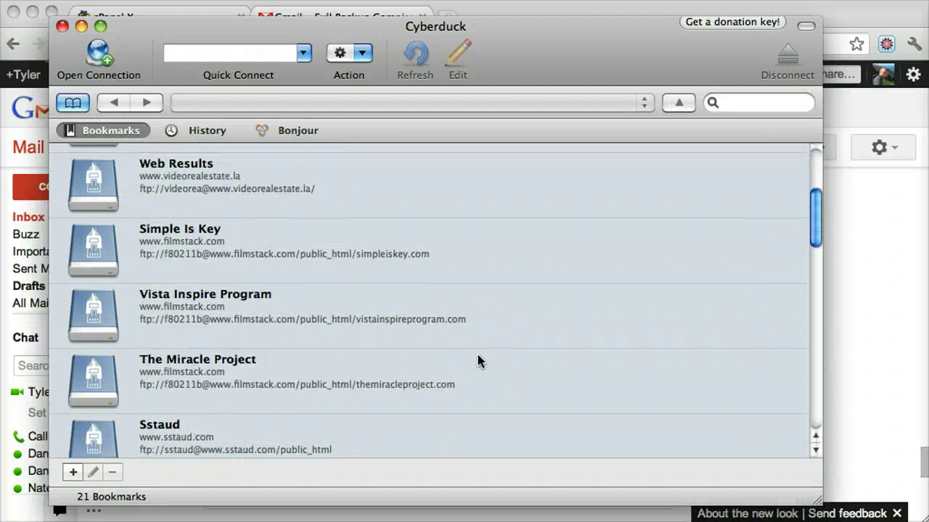
pyautogui.scroll(-2, 477, 361)
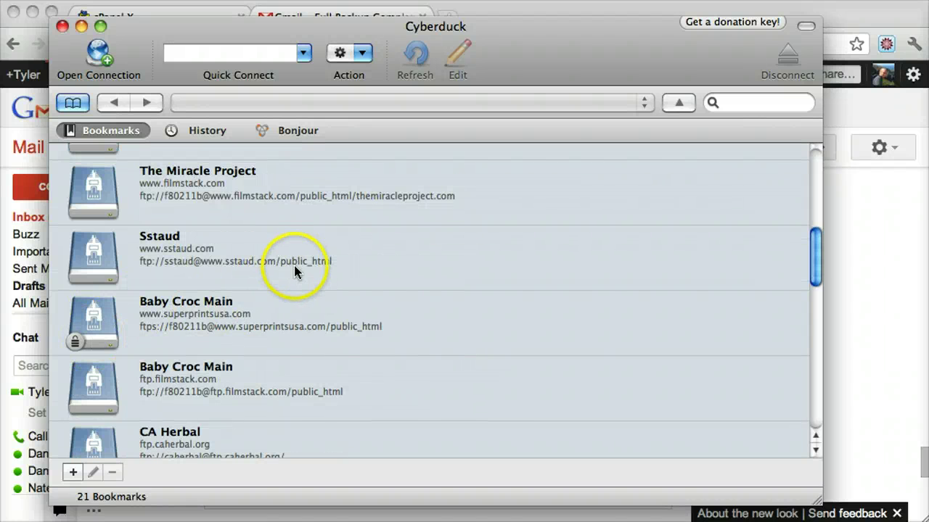
pyautogui.click(111, 307)
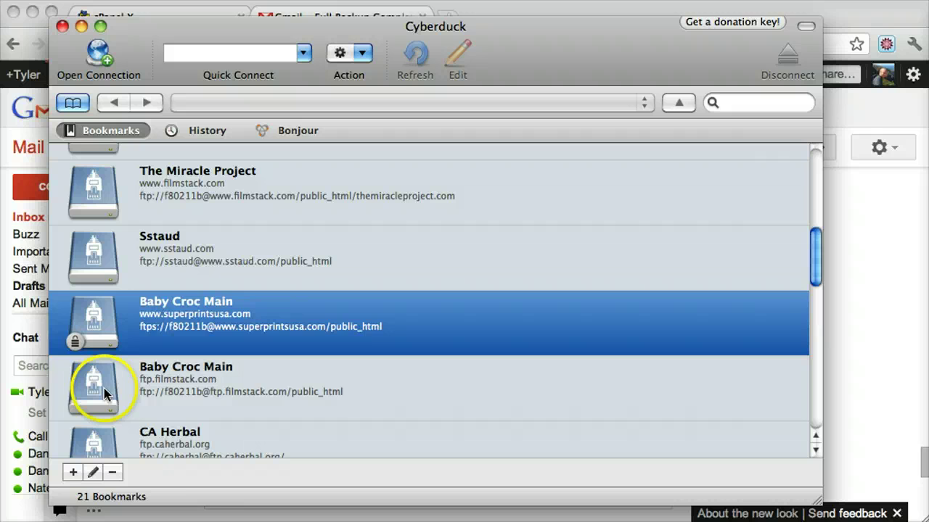
# - Connect to the Baby Croc Main FTP server and confirm the backup file name in the email
pyautogui.doubleClick(103, 388)
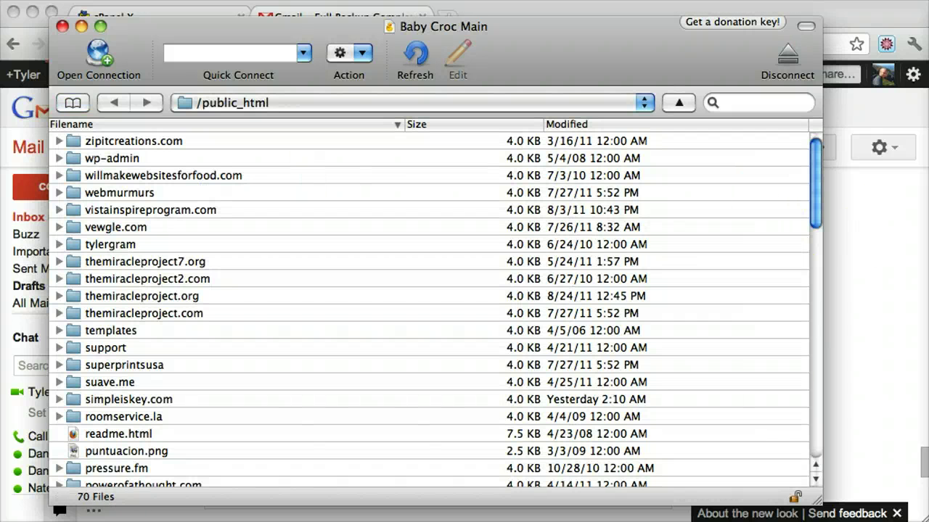
pyautogui.click(835, 22)
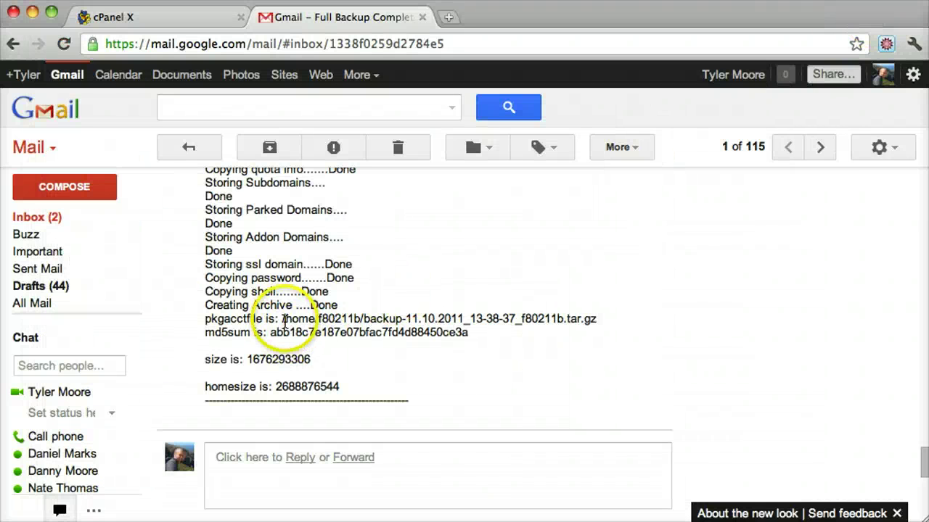
pyautogui.moveTo(361, 319); pyautogui.dragTo(444, 319)
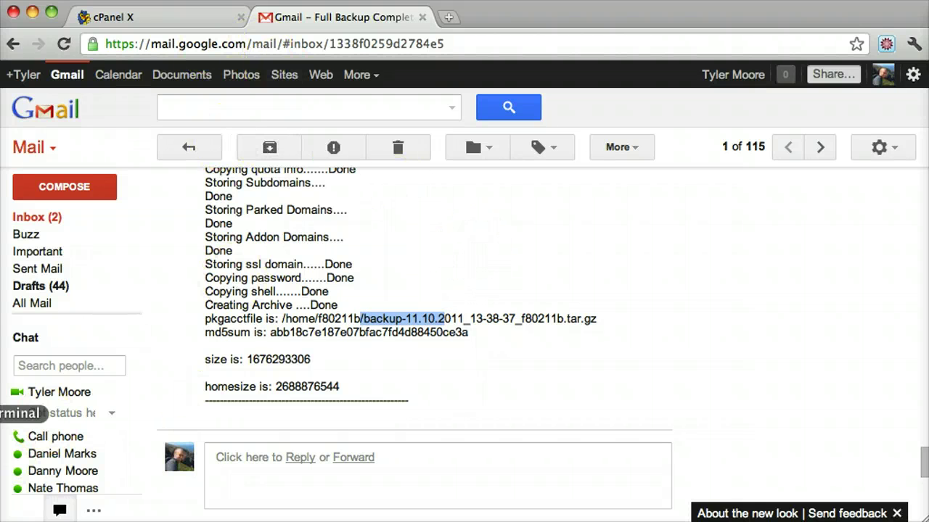
pyautogui.click(1, 245)
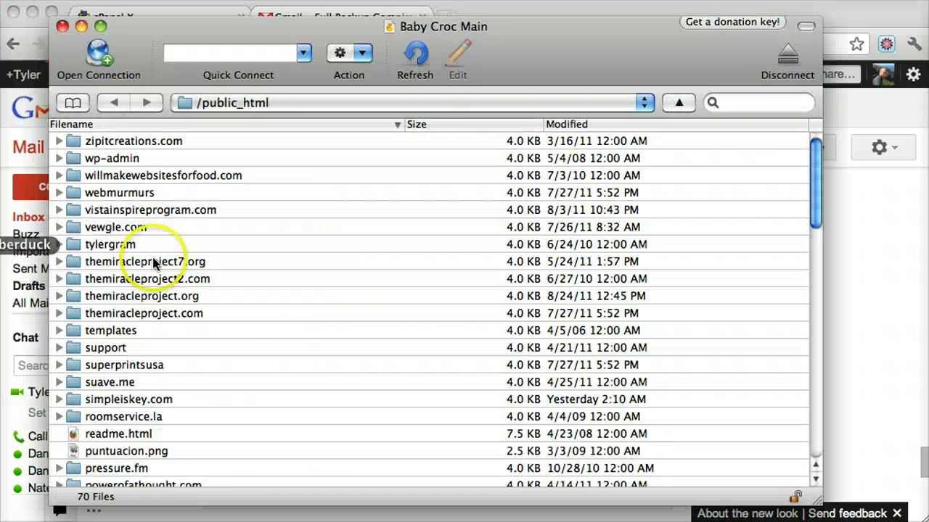
# - Sort the /public_html listing by filename A–Z and select adbannersunrise.gif
pyautogui.scroll(-1, 296, 283)
pyautogui.scroll(1, 296, 286)
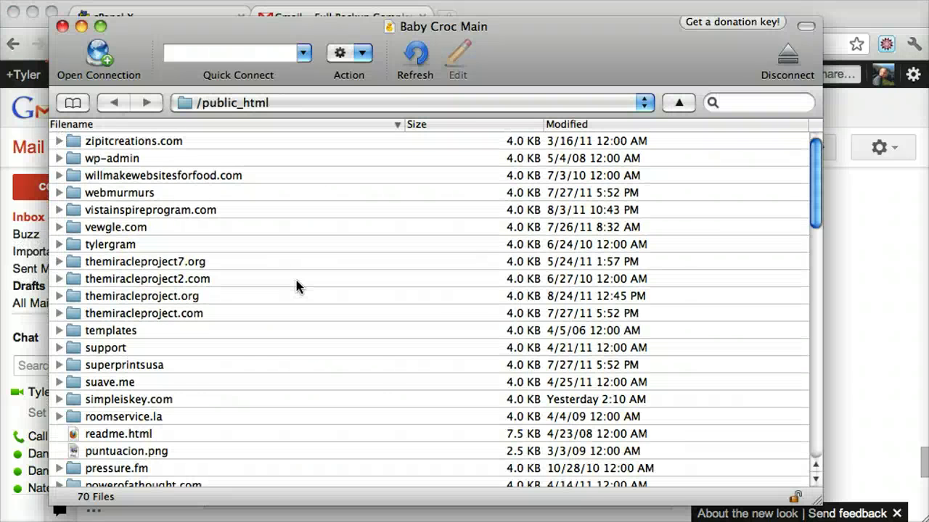
pyautogui.scroll(-5, 296, 285)
pyautogui.click(118, 389)
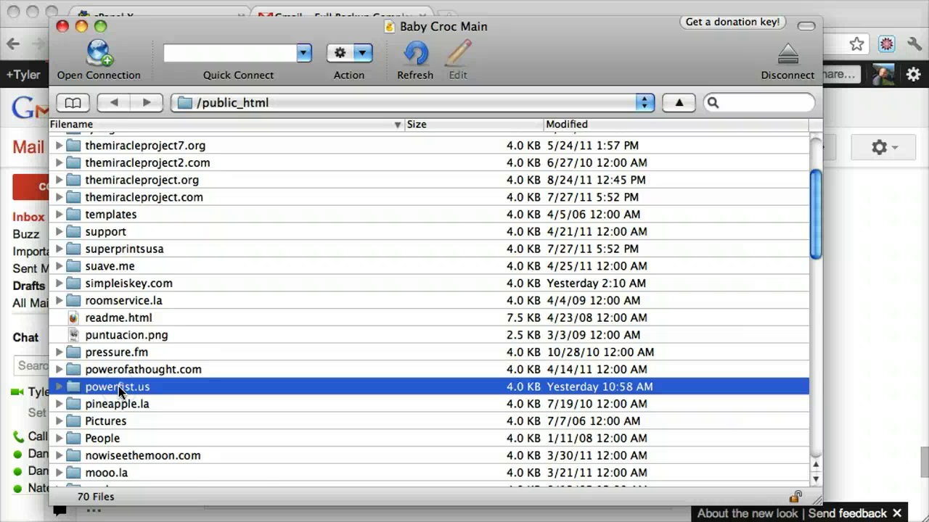
pyautogui.click(92, 124)
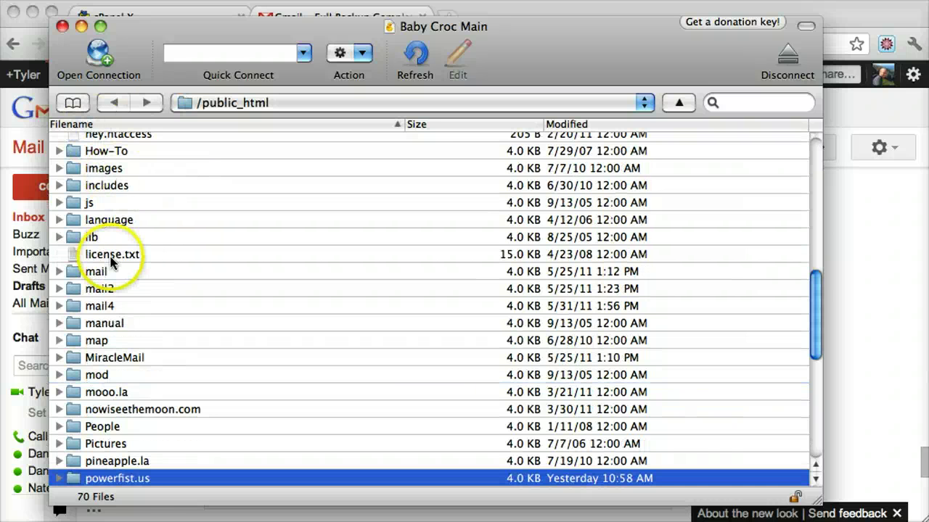
pyautogui.scroll(10, 110, 263)
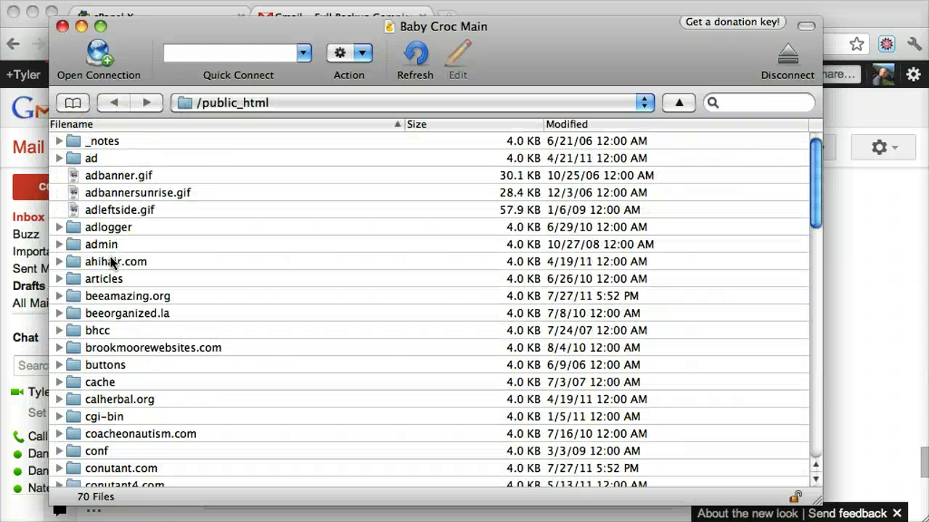
pyautogui.click(121, 193)
pyautogui.click(169, 195)
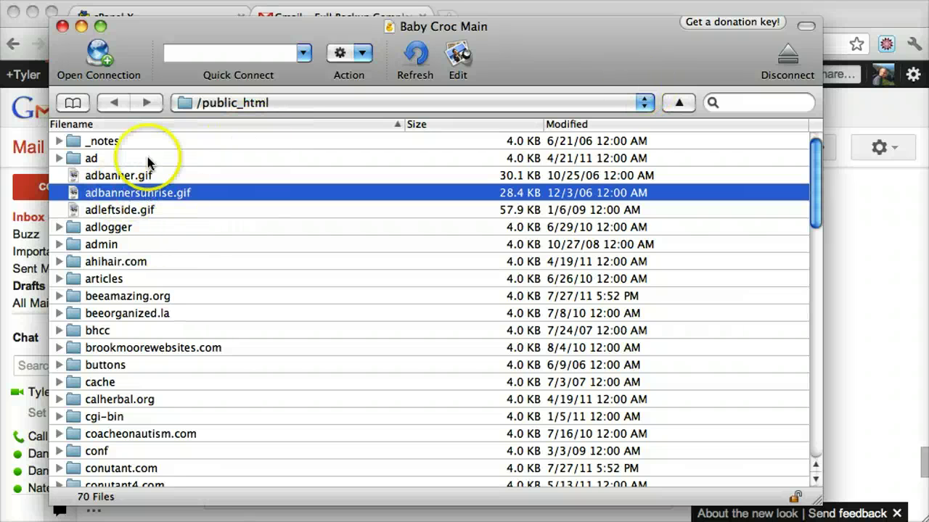
# - Go up to the server's top-level folder and pick backup-11.10.2011_13-38-37_f80211b.tar.gz for download
pyautogui.click(677, 105)
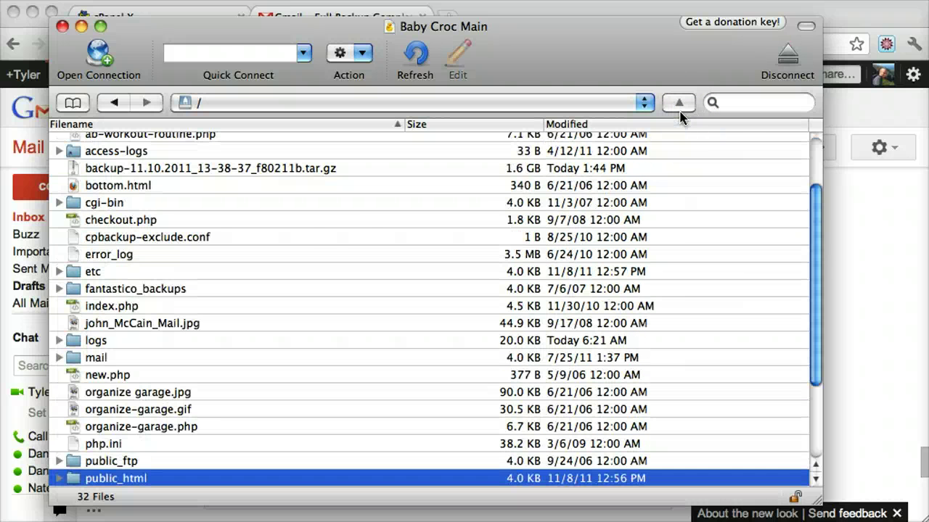
pyautogui.scroll(3, 226, 303)
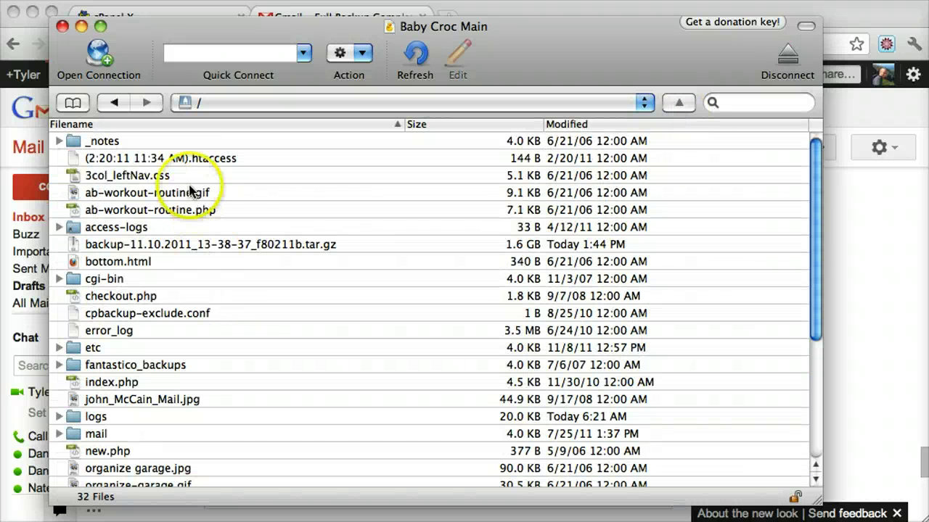
pyautogui.click(277, 247)
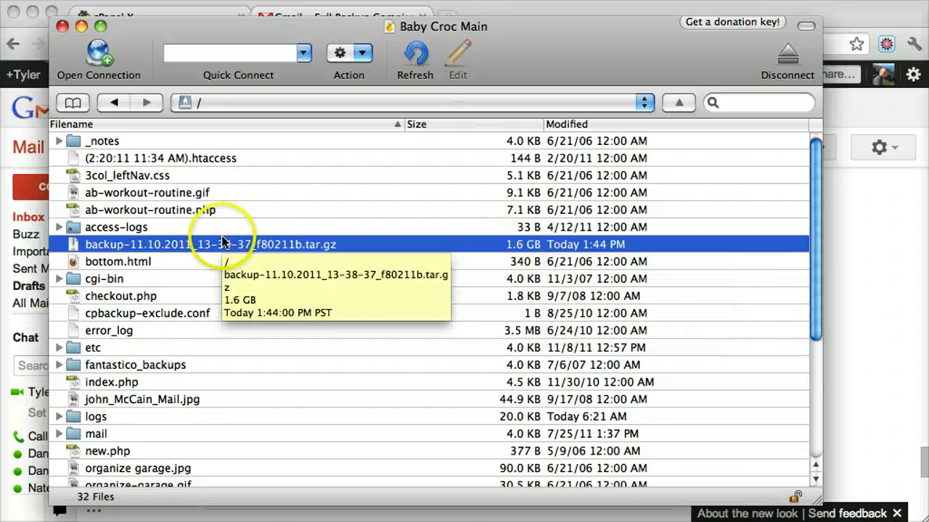
pyautogui.click(100, 248)
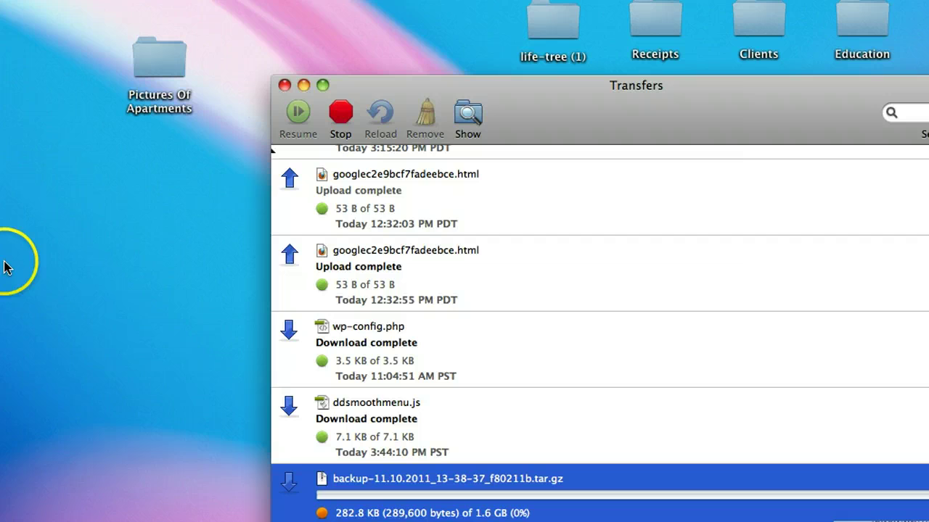
# - Move the Transfers window to the first desktop and close it while the download continues
pyautogui.click(3, 301)
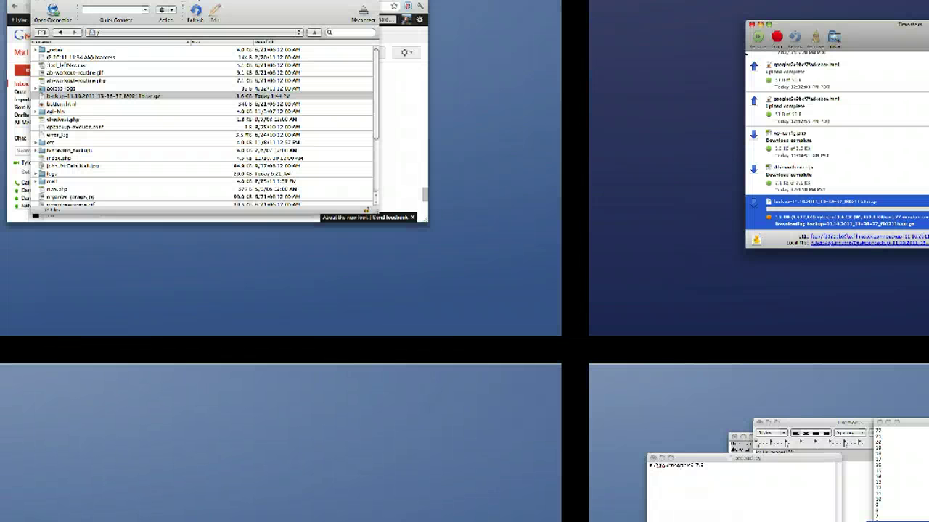
pyautogui.moveTo(835, 84); pyautogui.dragTo(235, 61)
pyautogui.click(235, 61)
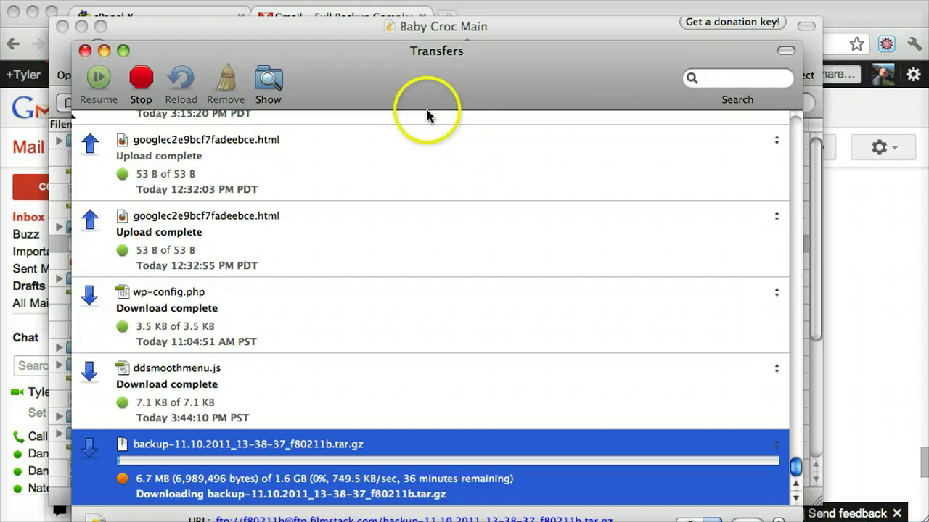
pyautogui.click(85, 50)
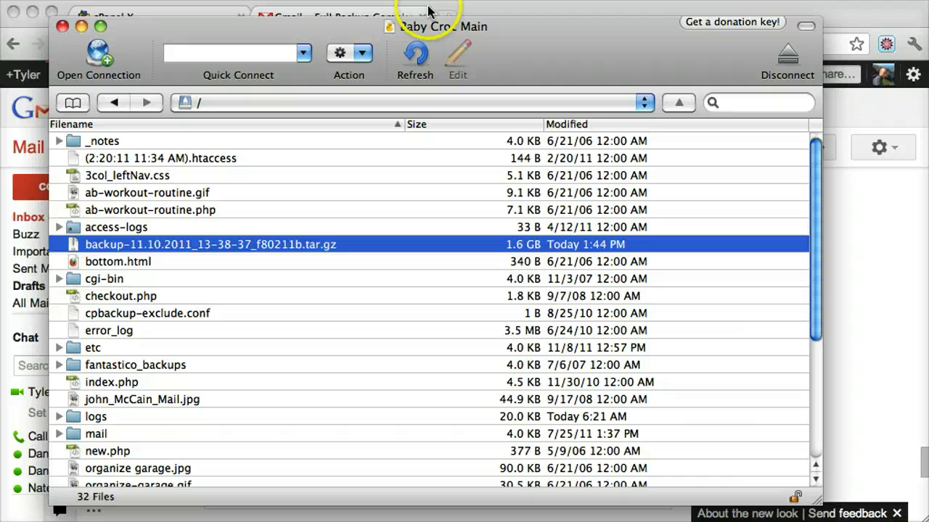